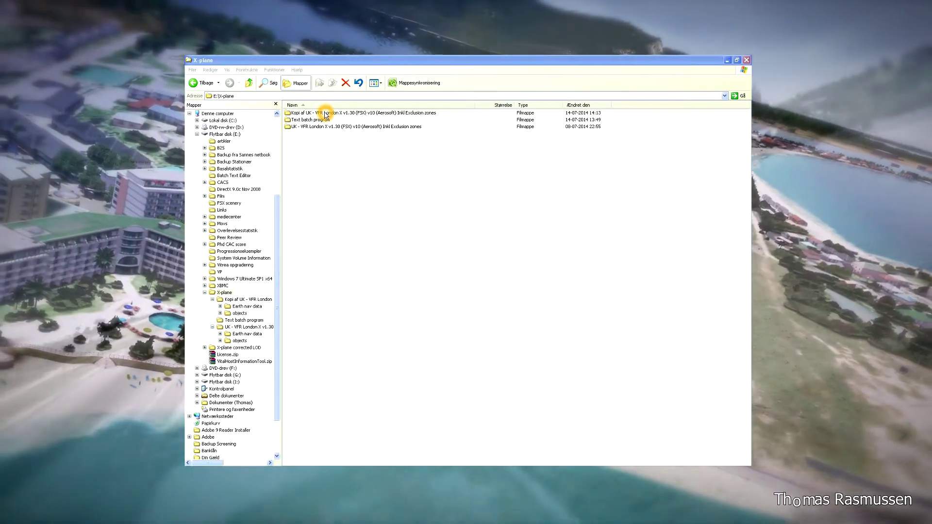
Open the first .obj file from the copied scenery's objects folder in WordPad.
double_click(326, 115)
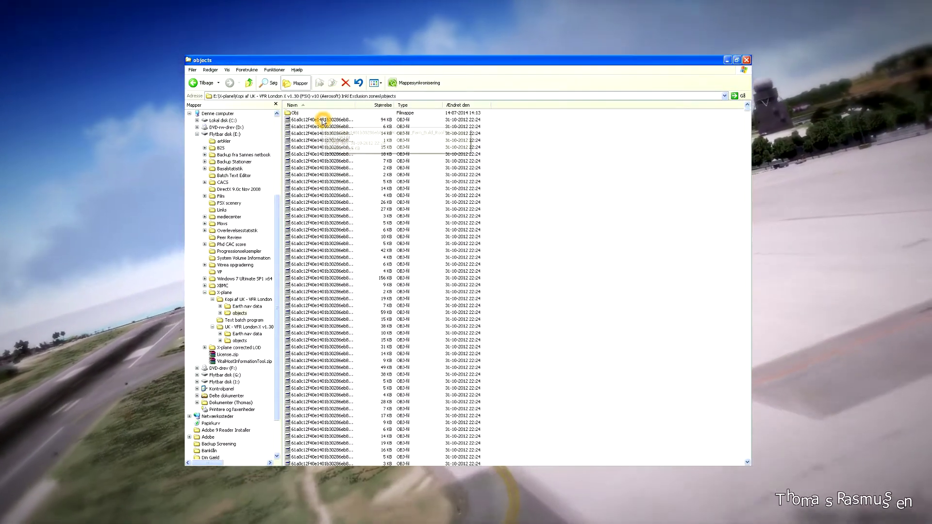
left_click(323, 120)
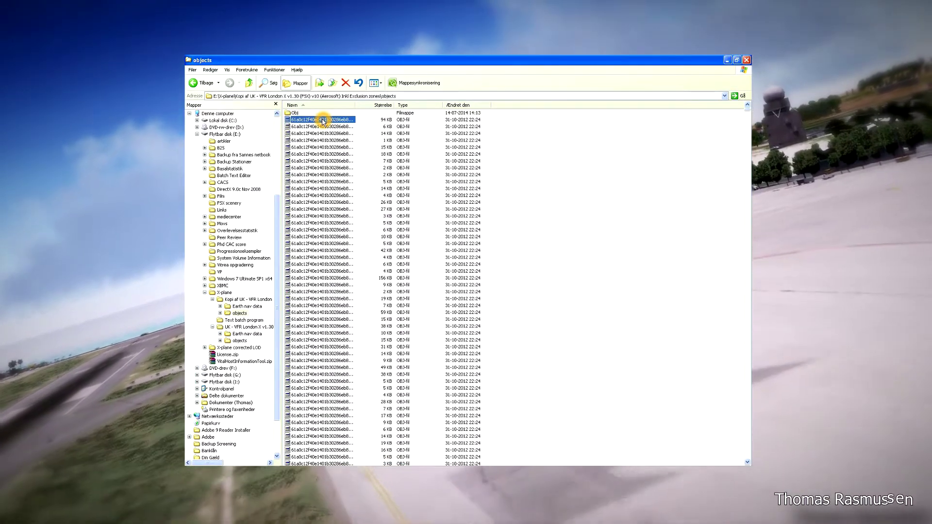
right_click(323, 119)
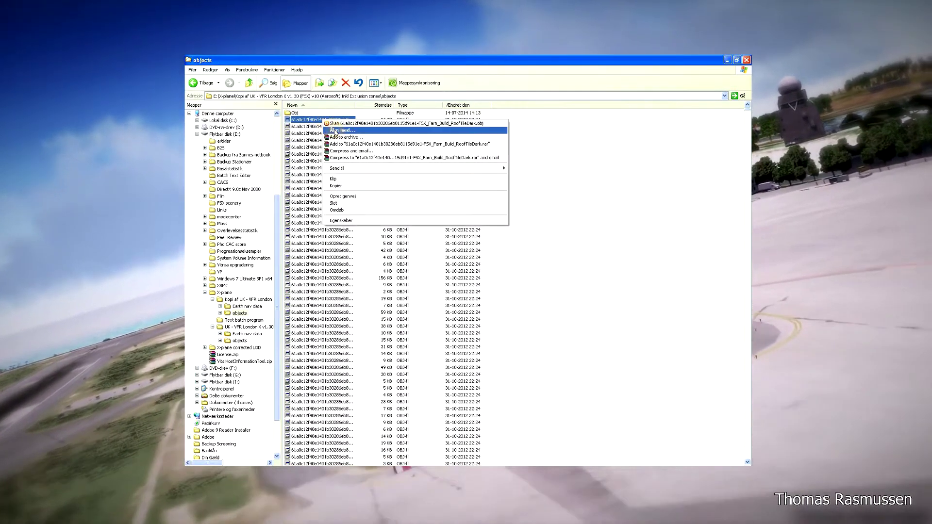
left_click(336, 130)
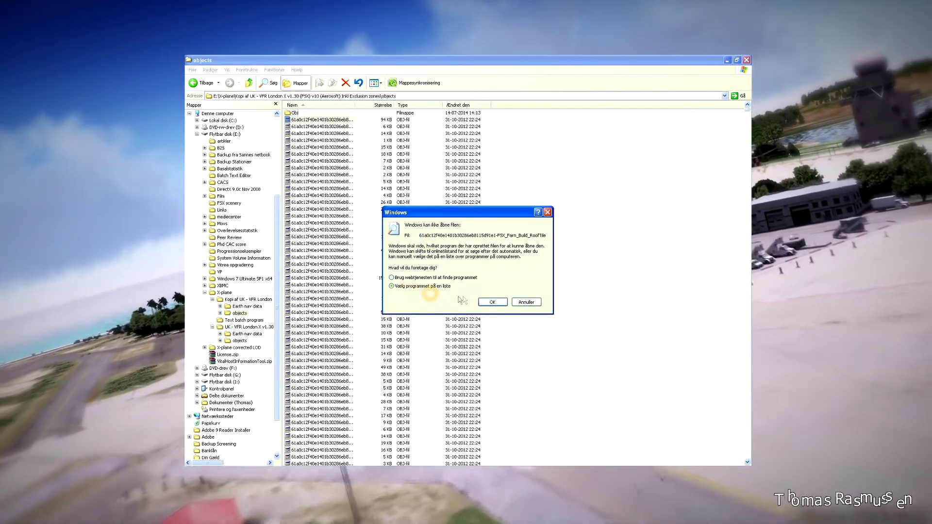
left_click(481, 302)
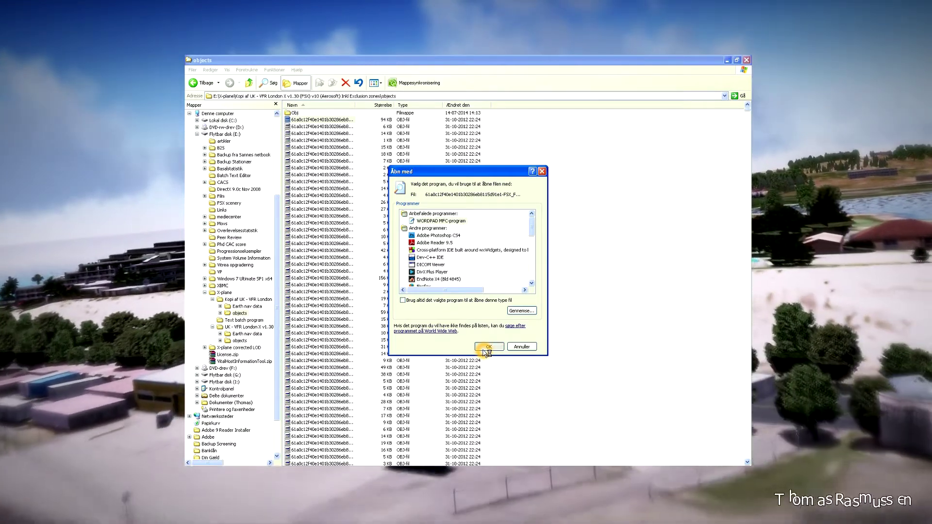
left_click(488, 347)
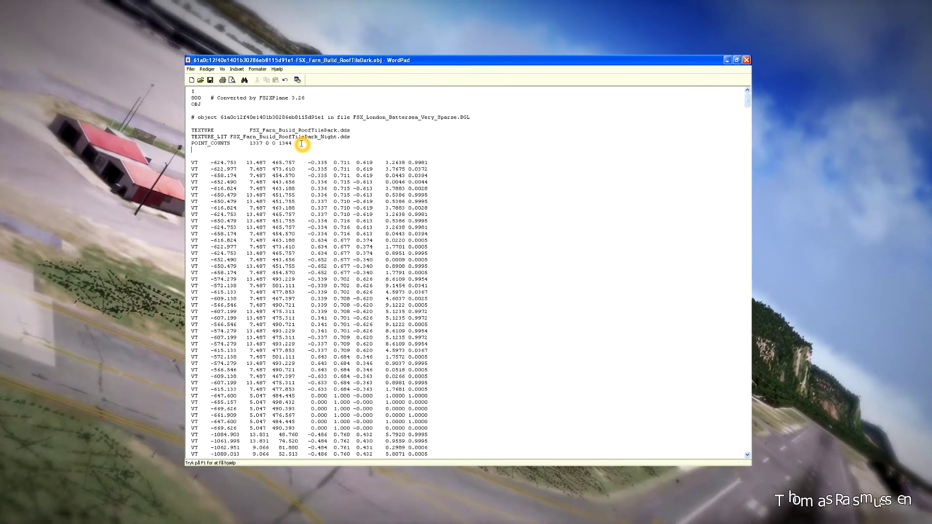
Type a trial ATTR_LOD line under POINT_COUNTS, then close WordPad without saving (Nej).
type("ATTR_LOD 0 10000")
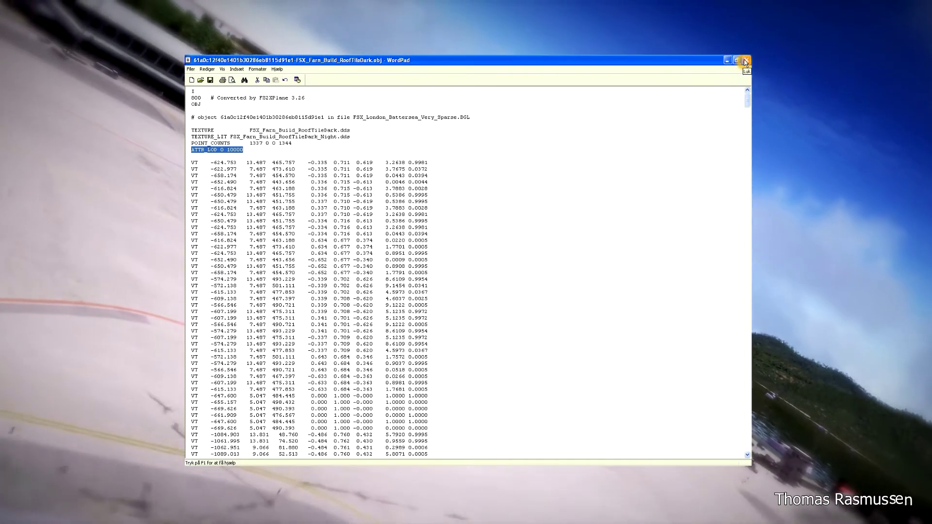
left_click(746, 61)
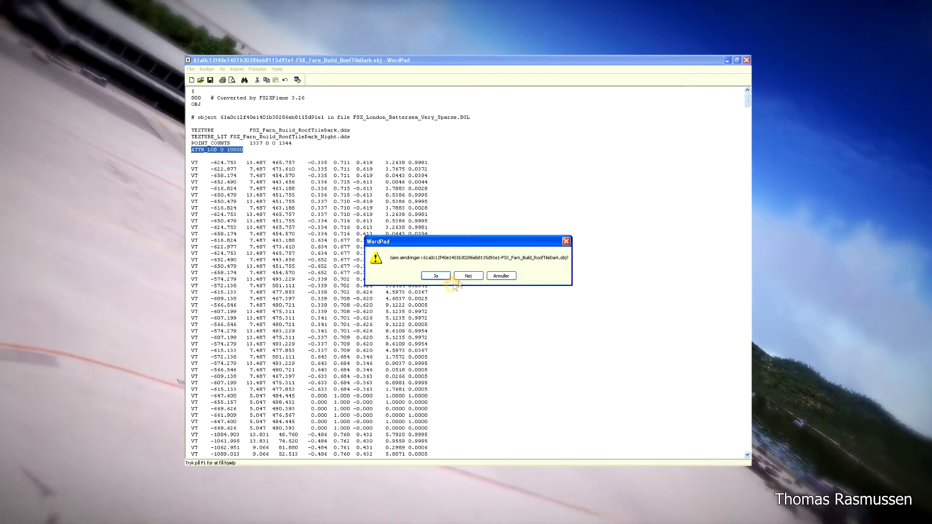
left_click(468, 276)
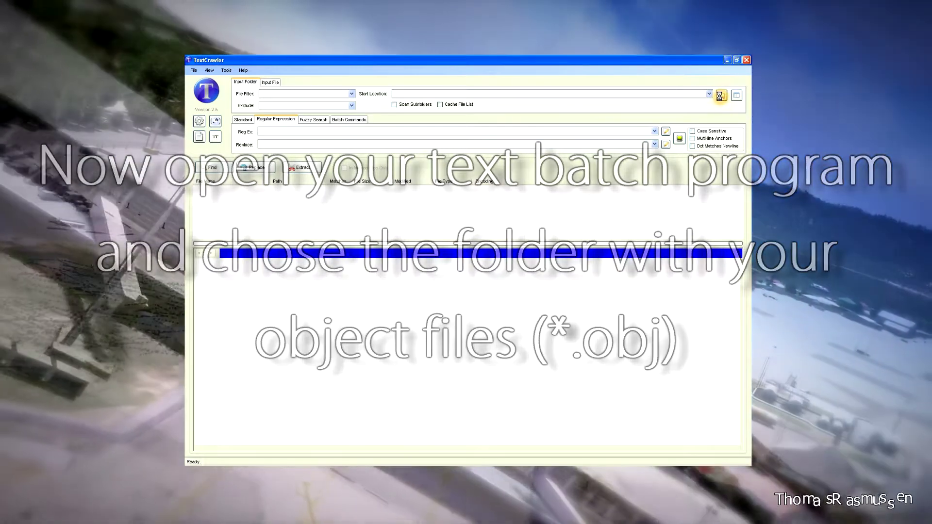
Set TextCrawler's start location to the copied scenery's objects folder.
left_click(720, 95)
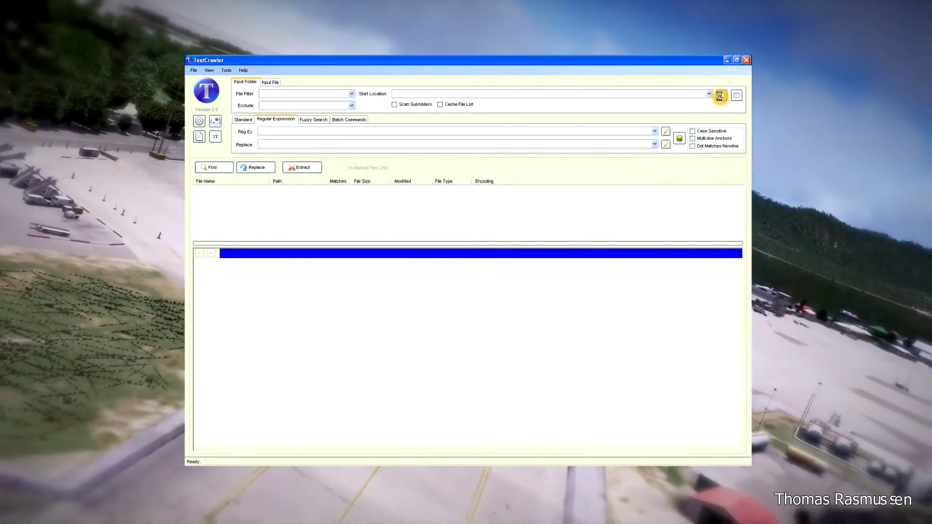
double_click(446, 278)
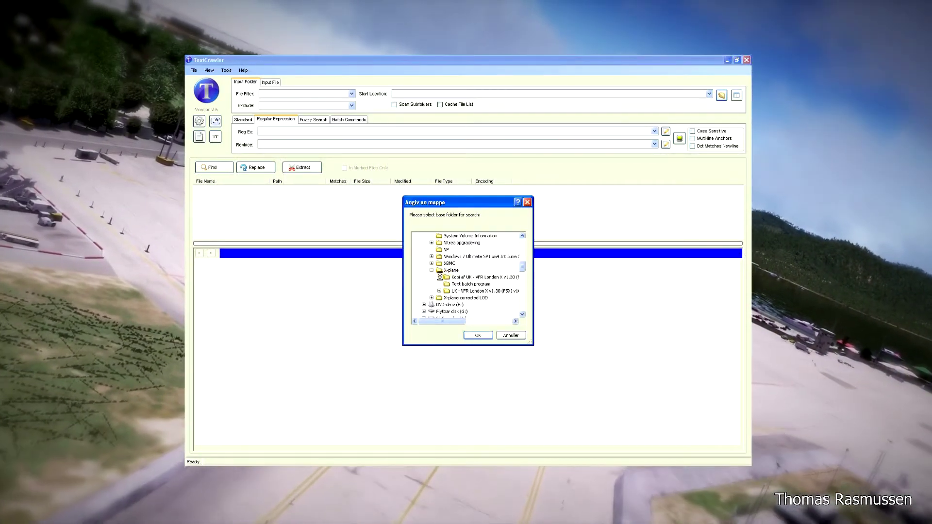
left_click(466, 291)
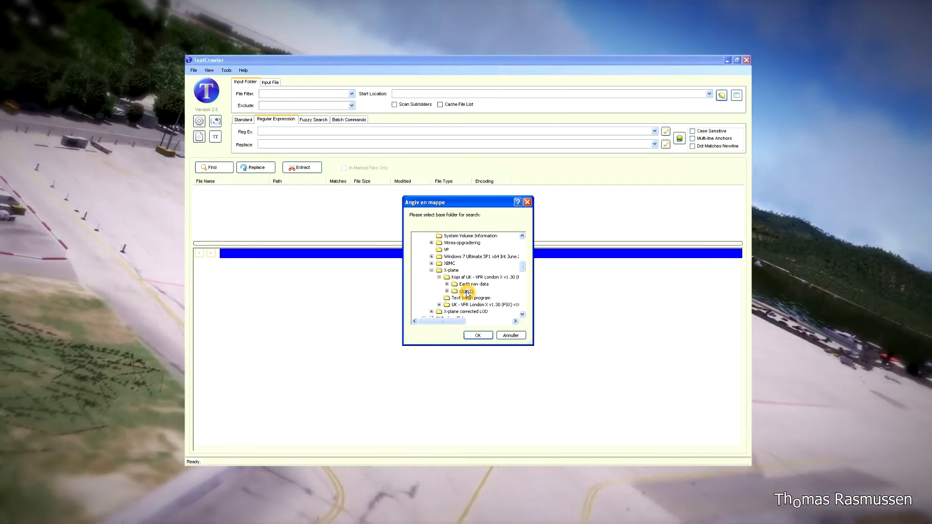
left_click(476, 335)
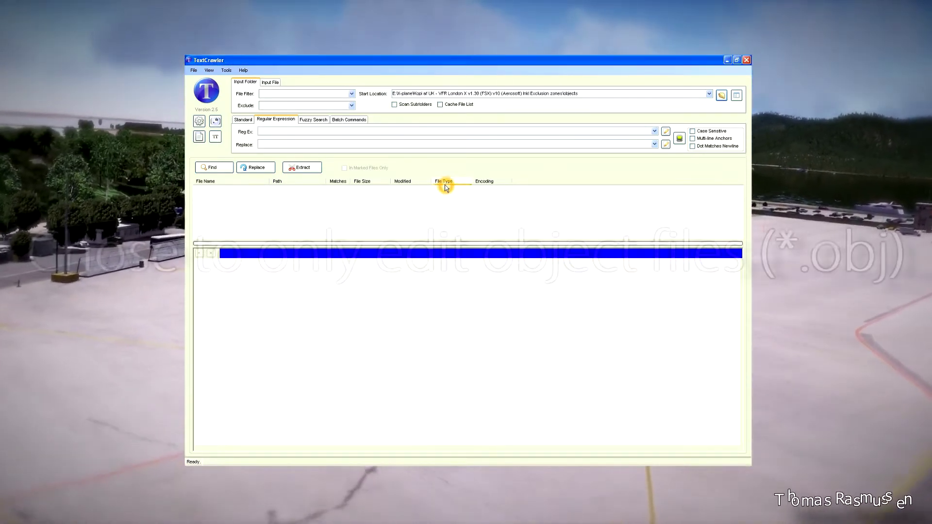
Set the file filter to *.obj.
left_click(288, 93)
type("*")
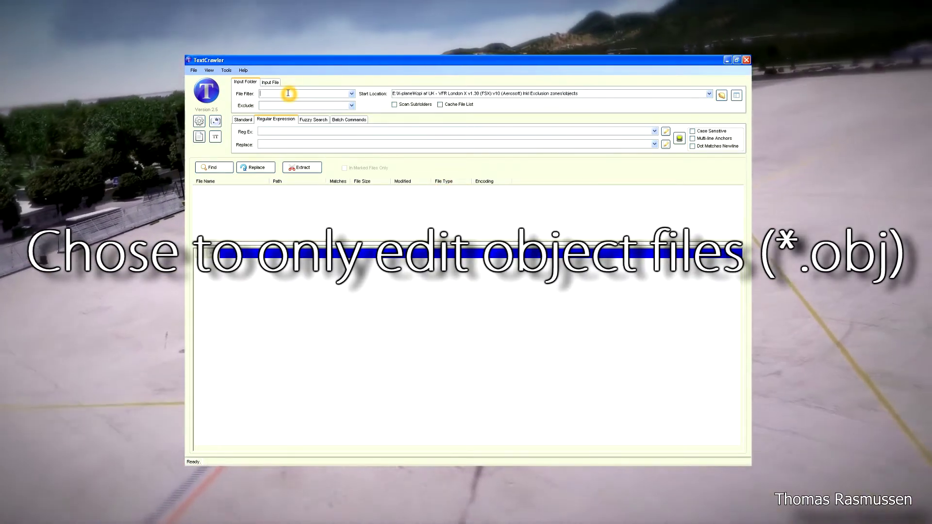
type(".obj")
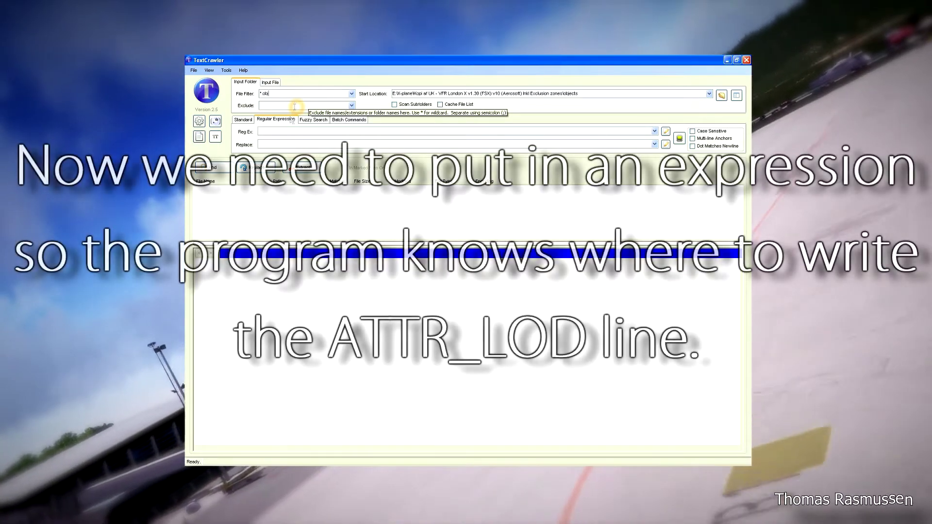
left_click(282, 131)
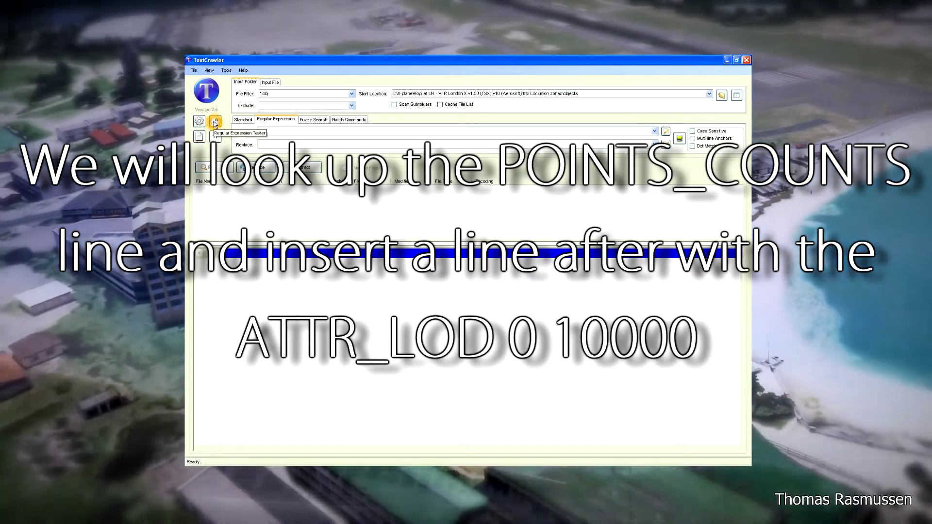
Load a London .obj file as test text in the Regular Expression Tester and open the expression library.
left_click(214, 122)
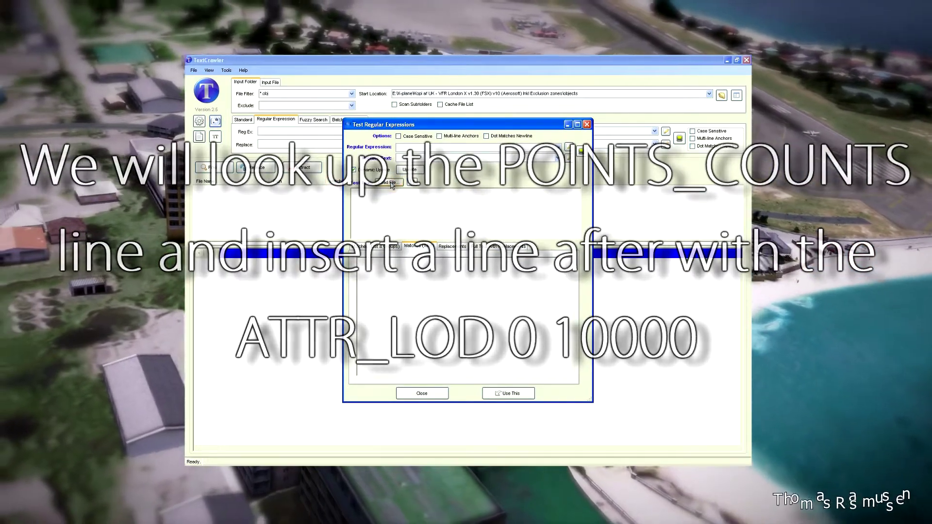
left_click(392, 183)
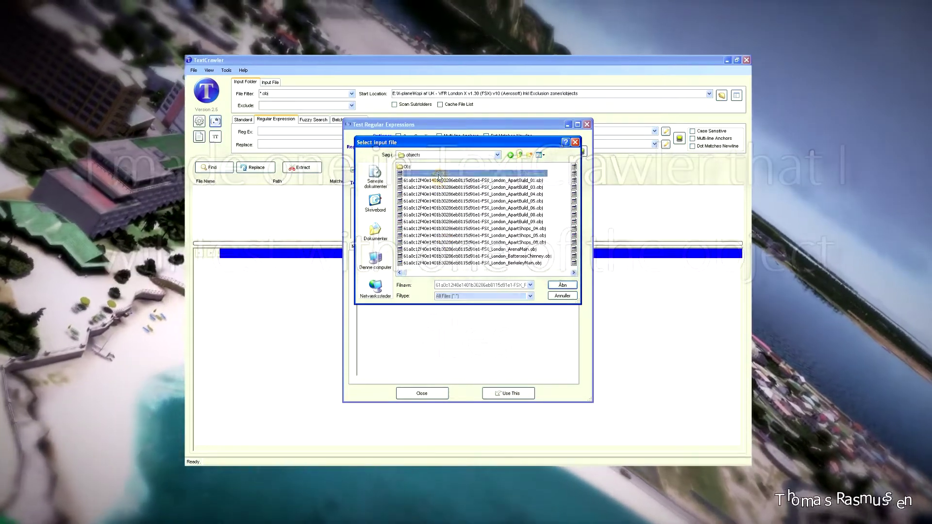
double_click(437, 175)
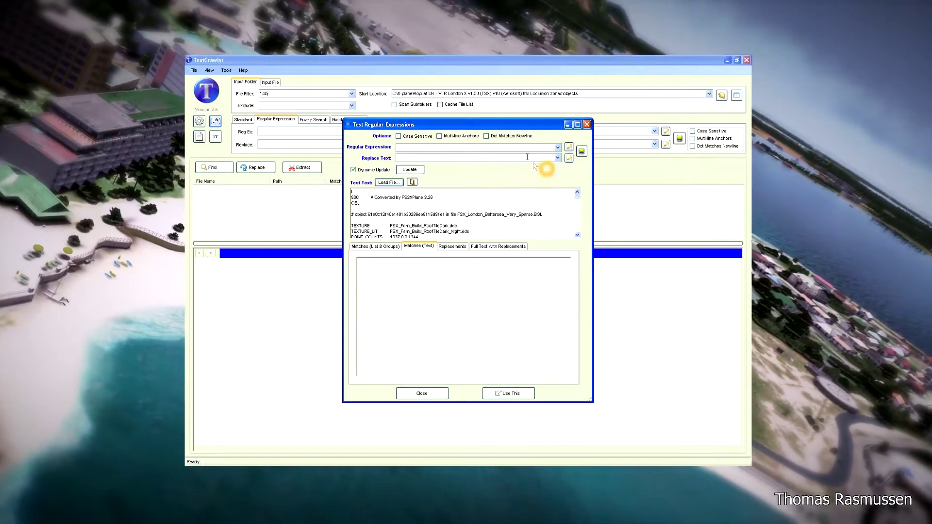
left_click(443, 147)
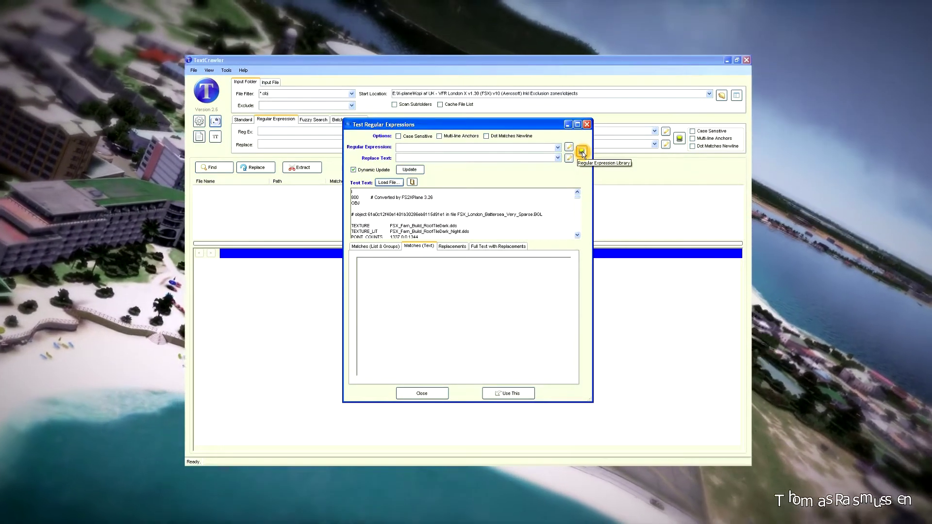
left_click(582, 152)
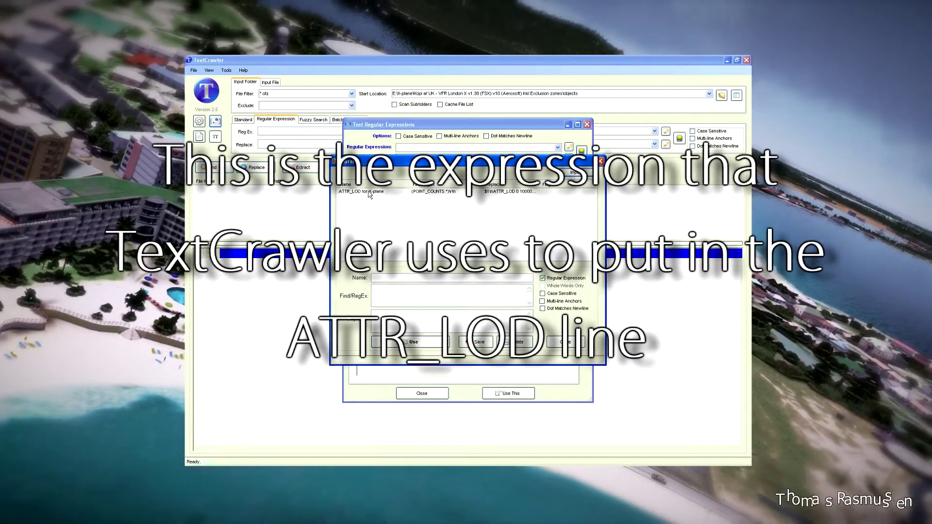
Select the 'ATTR_LOD for X-plane' entry: find (POINT_COUNTS.*)\r\n, replace with $1\r\nATTR_LOD 0 10000.
left_click(368, 192)
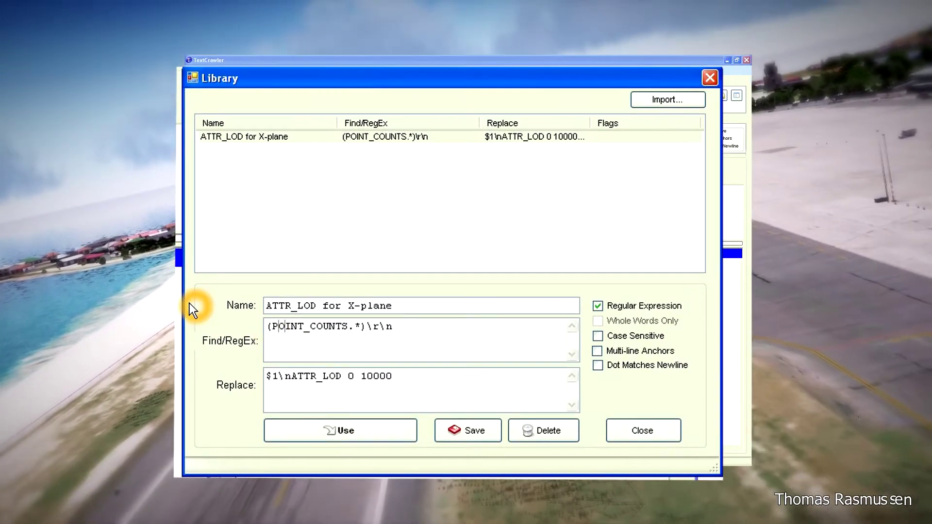
key("Right")
key("Right")
key("Right")
key("Right")
key("Right")
key("Right")
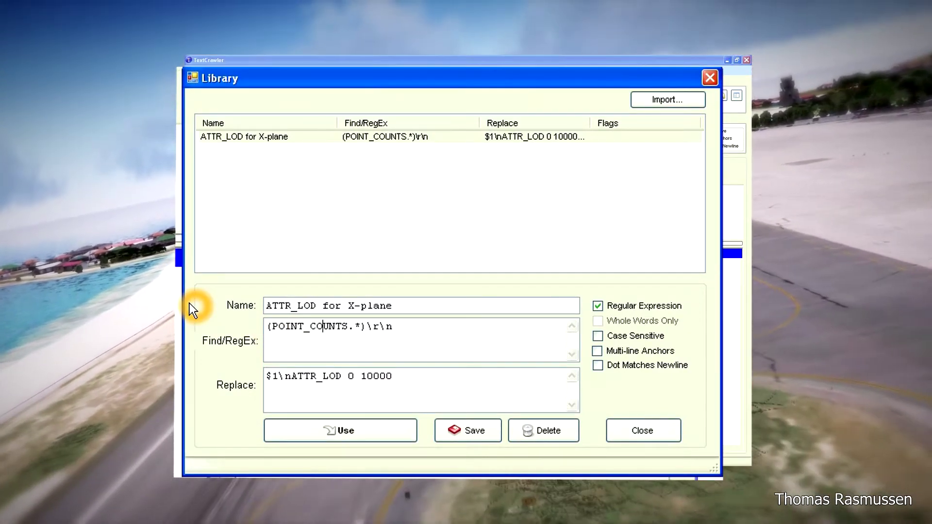
key("Right")
key("Right")
key("Right")
key("Right")
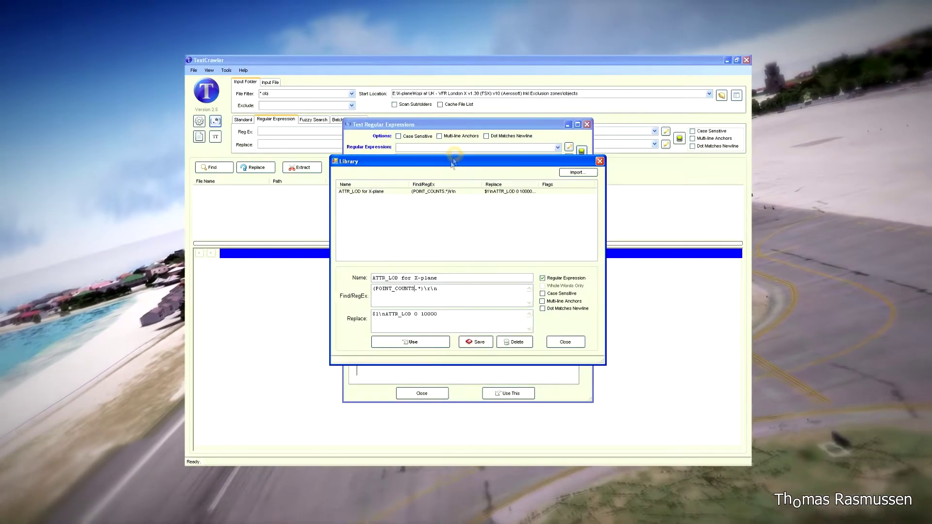
left_click_drag(453, 163, 548, 107)
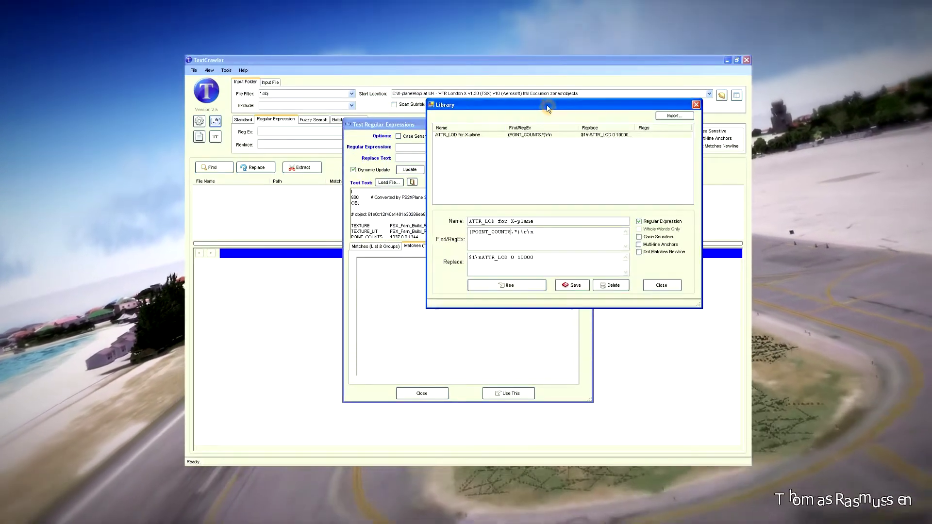
left_click(392, 129)
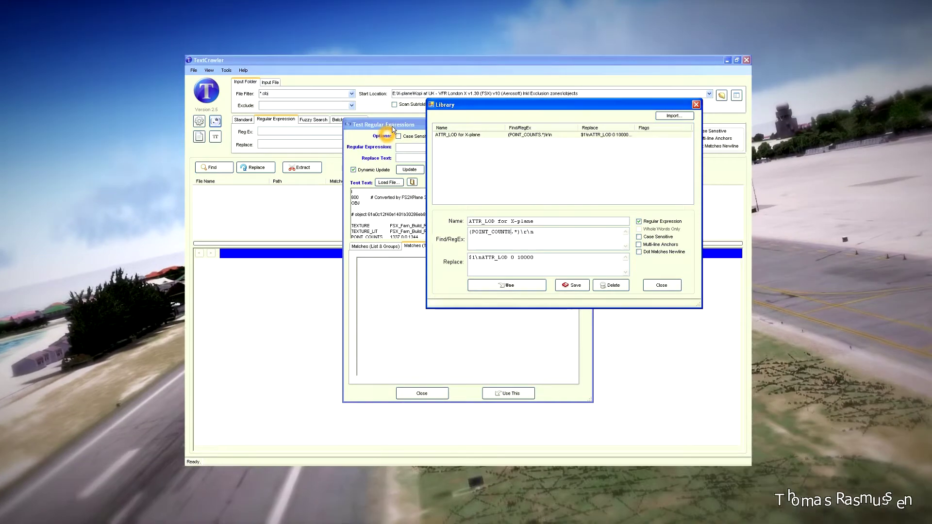
left_click(537, 247)
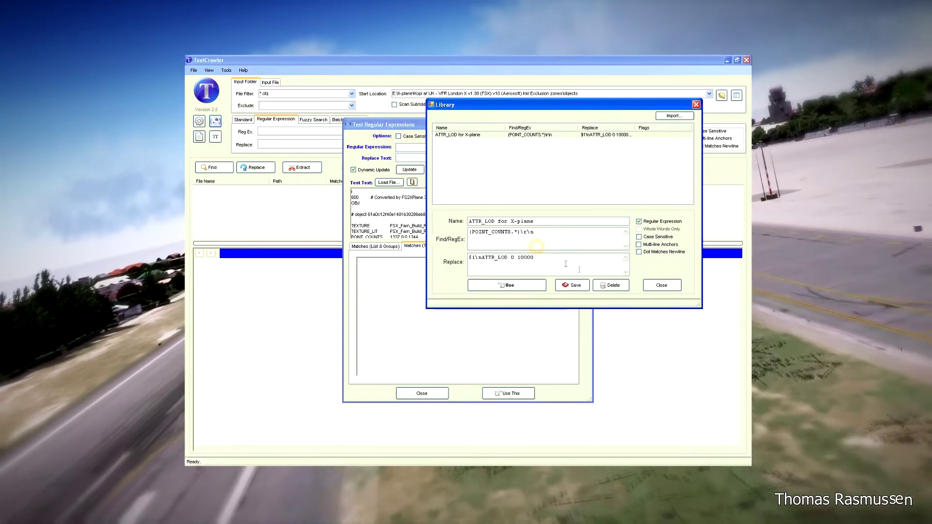
Use the ATTR_LOD expression in the tester and confirm ATTR_LOD 0 10000 appears after POINT_COUNTS.
left_click(510, 285)
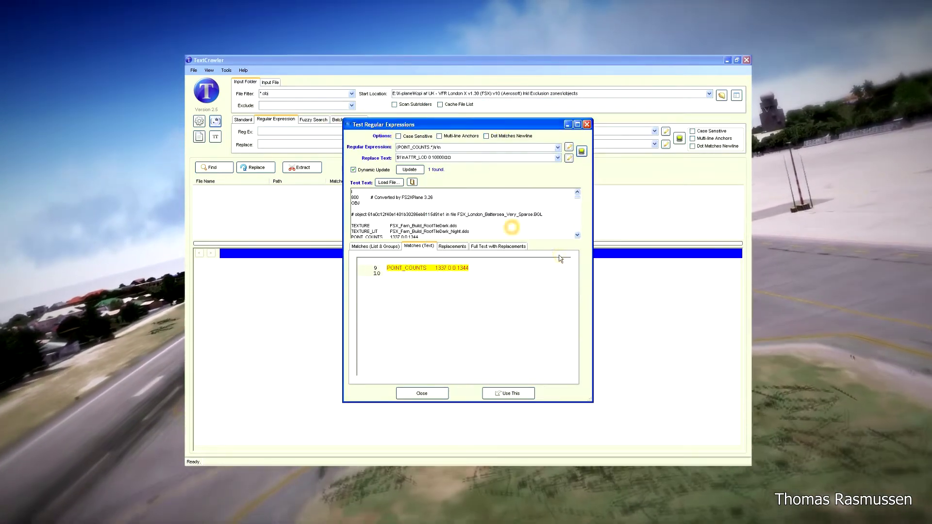
left_click(577, 235)
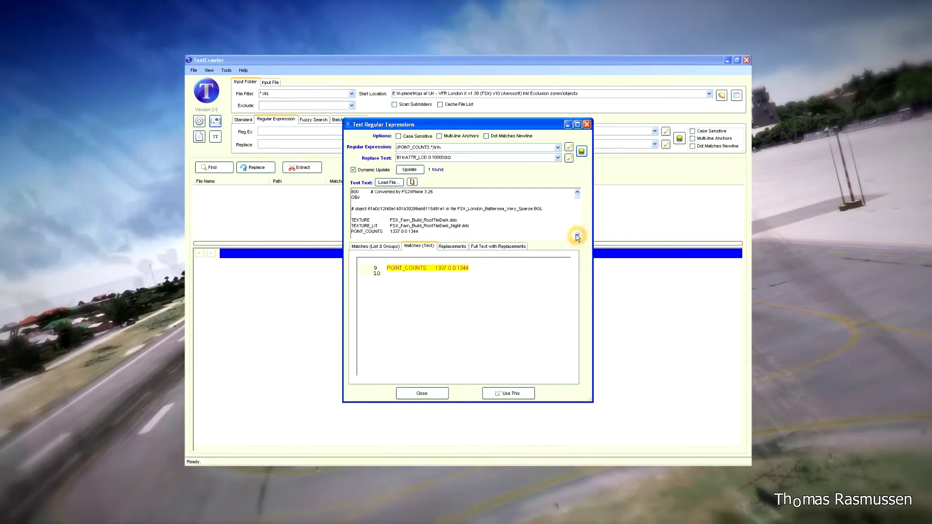
left_click(577, 236)
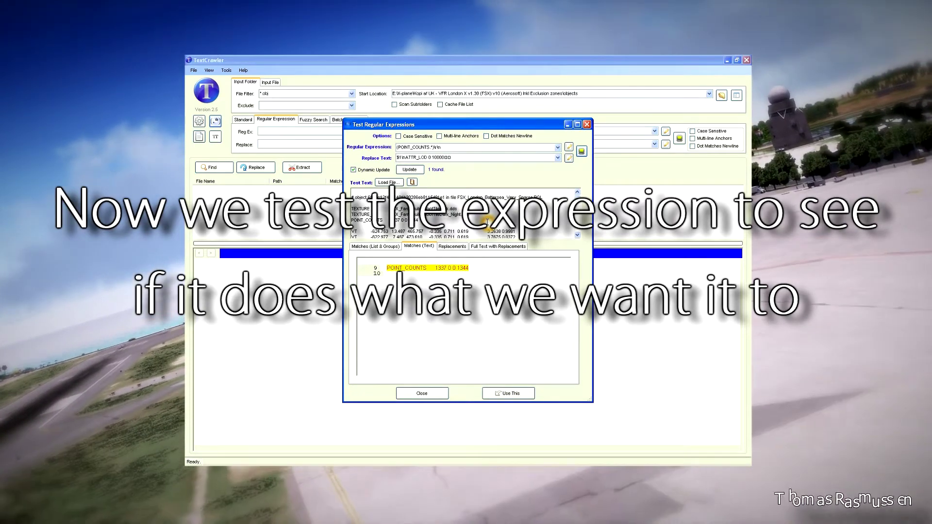
left_click(489, 247)
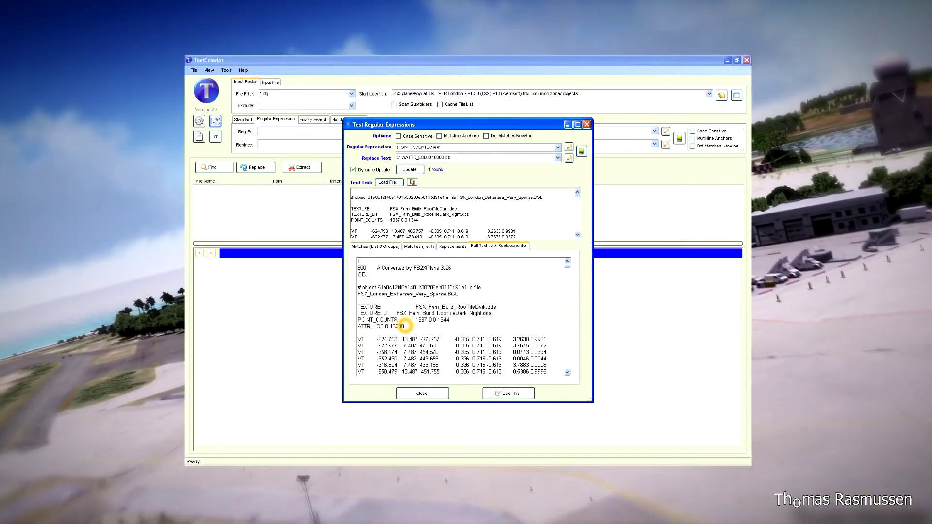
left_click_drag(403, 325, 359, 326)
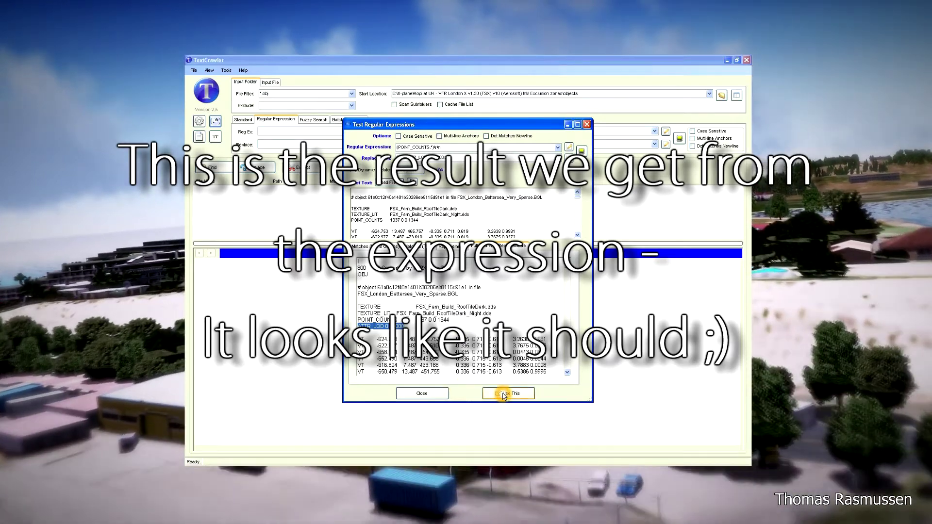
Copy the tested expression to the main window and search the objects folder for POINT_COUNTS matches.
left_click(503, 394)
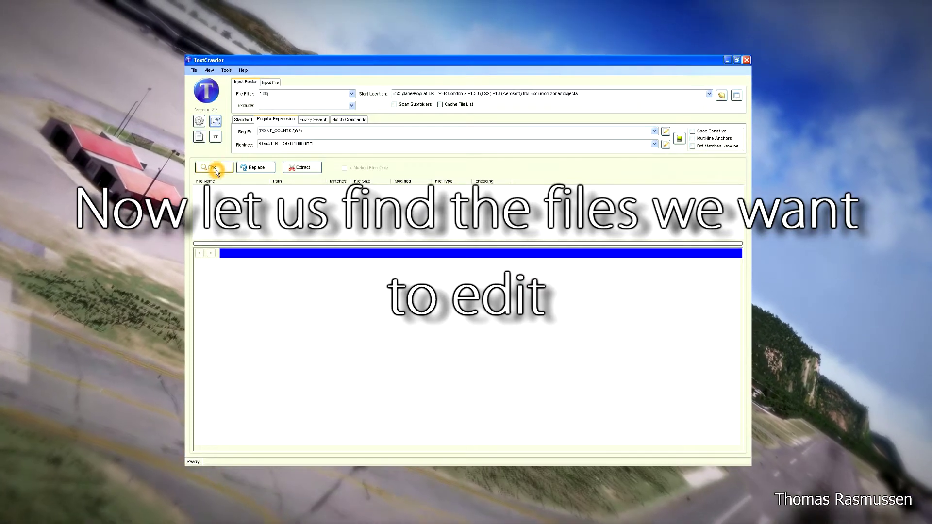
left_click(216, 169)
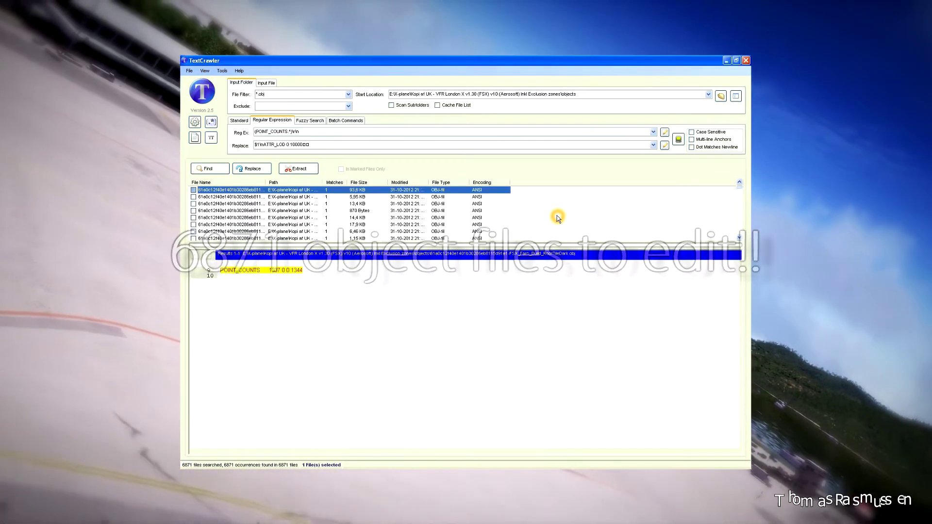
Mark all 6871 found files and switch on In Marked Files Only.
right_click(558, 217)
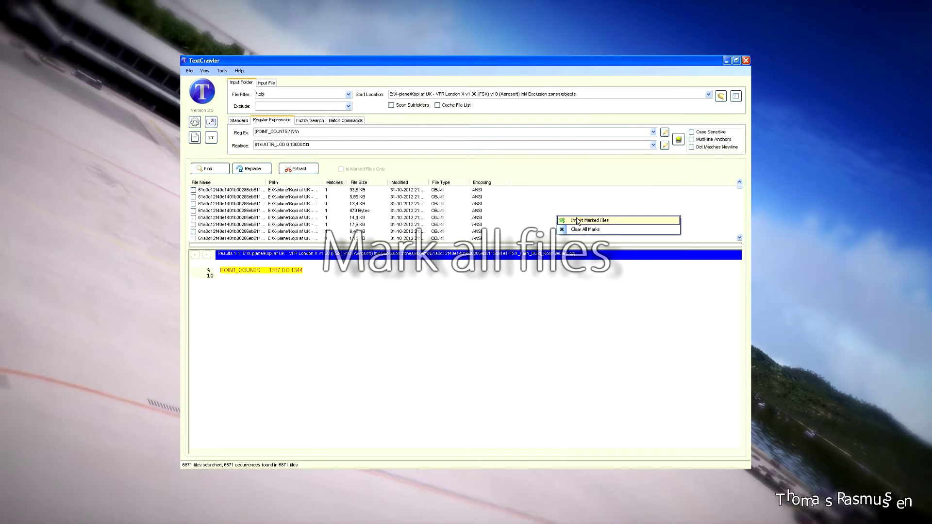
left_click(570, 220)
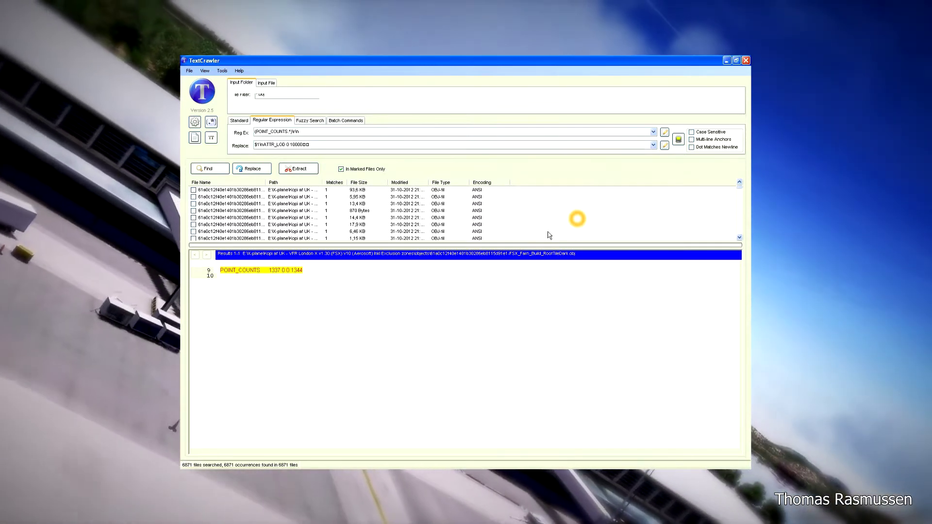
left_click(530, 181)
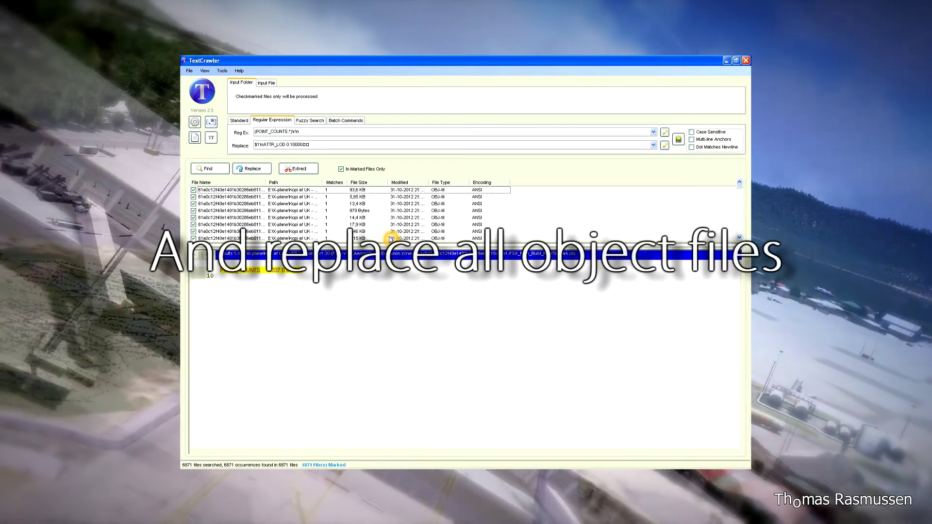
Run the replacement on all 6871 marked files, confirm with Ja, and dismiss the summary.
left_click(264, 170)
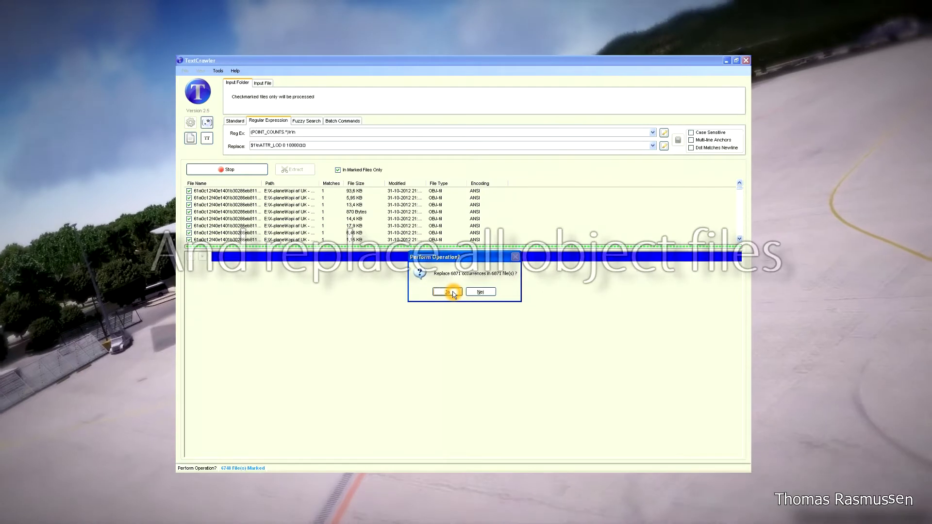
left_click(453, 293)
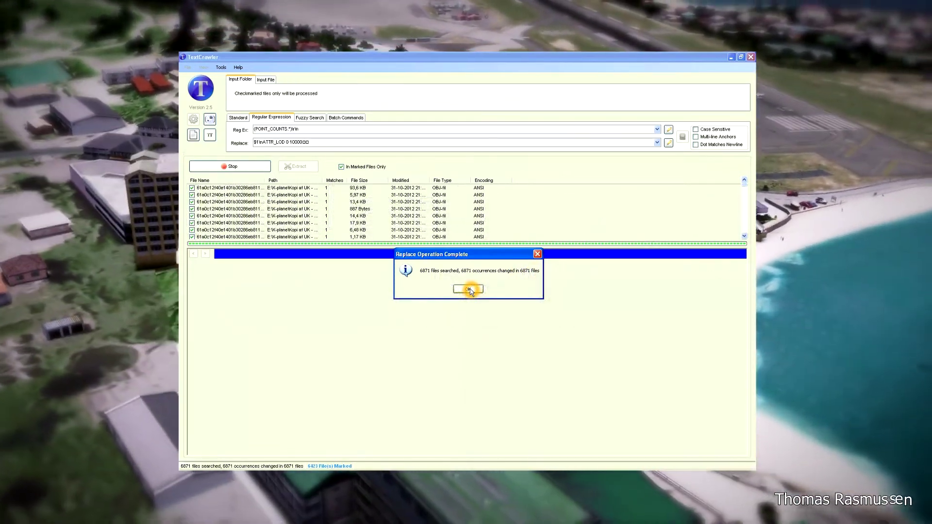
left_click(467, 288)
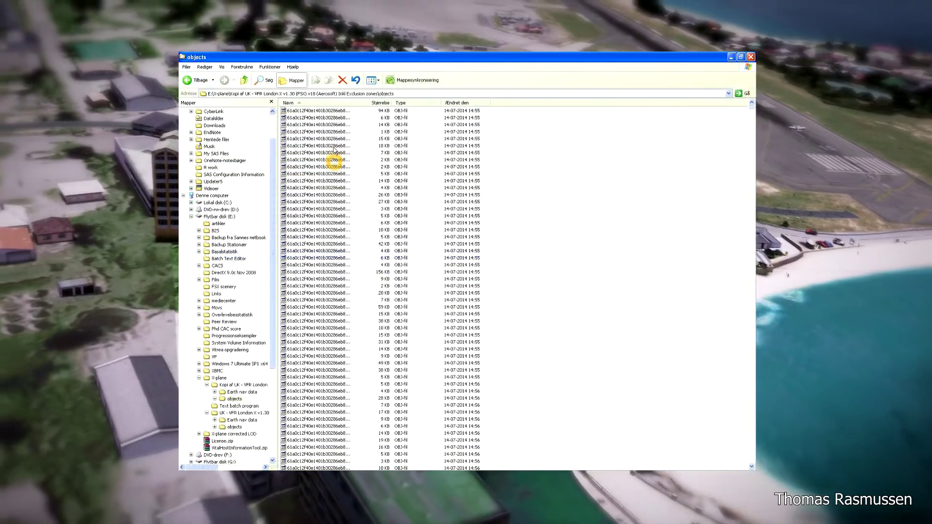
right_click(329, 113)
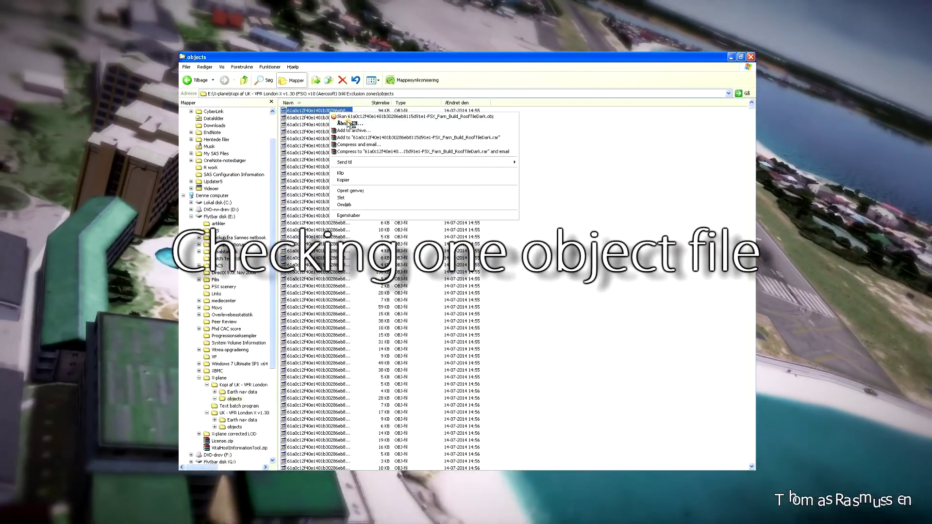
left_click(348, 123)
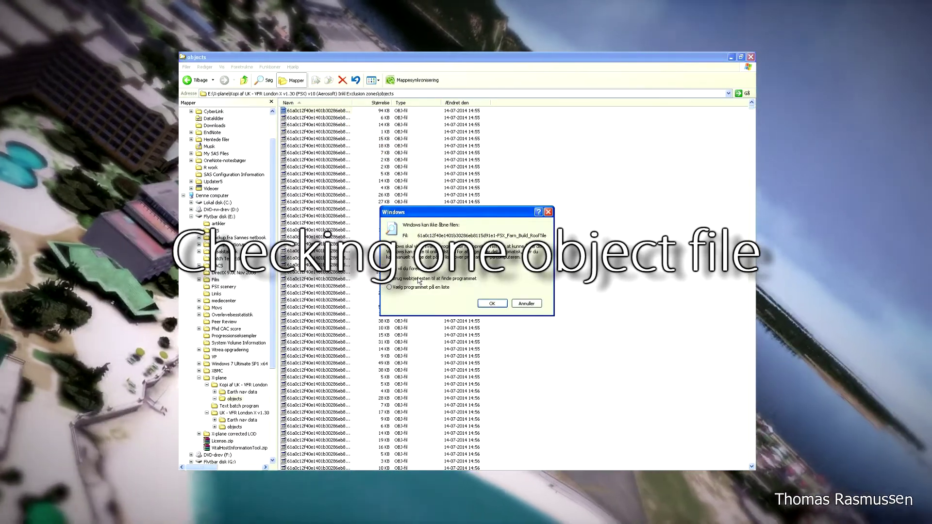
left_click(416, 290)
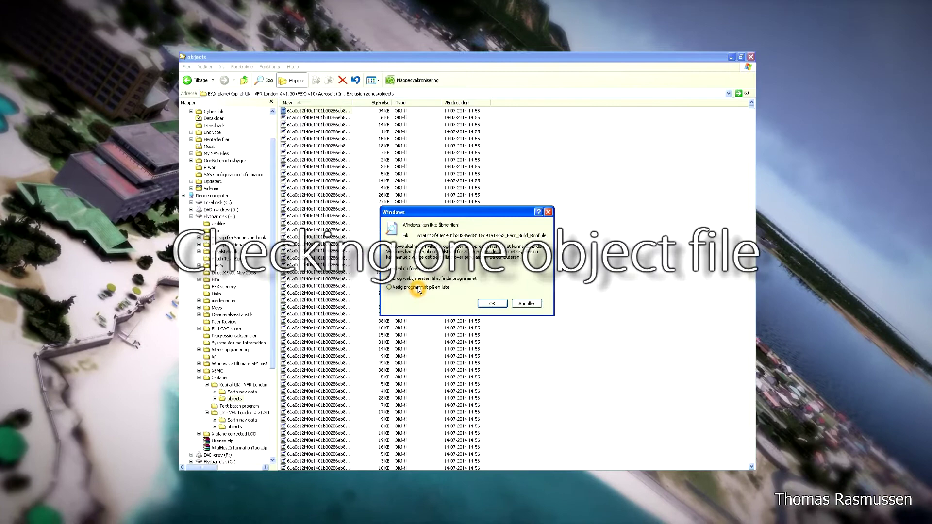
left_click(492, 303)
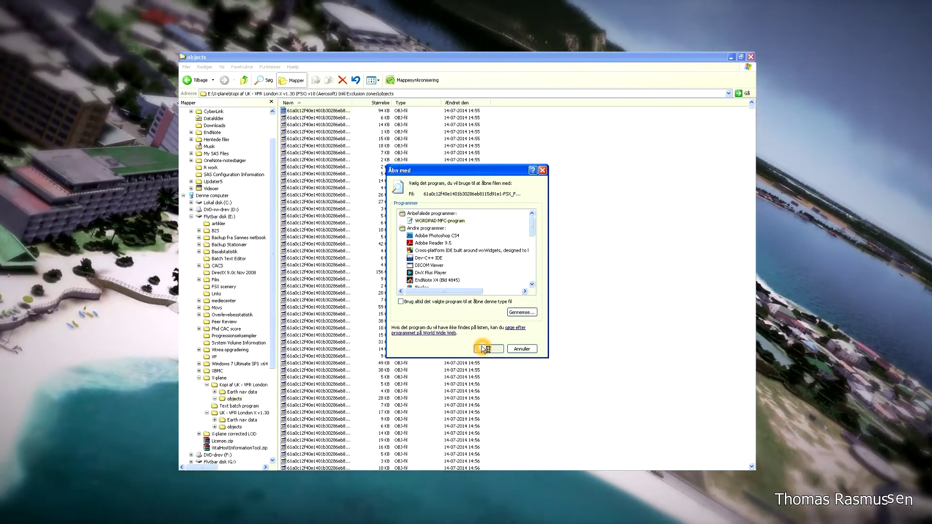
left_click(484, 349)
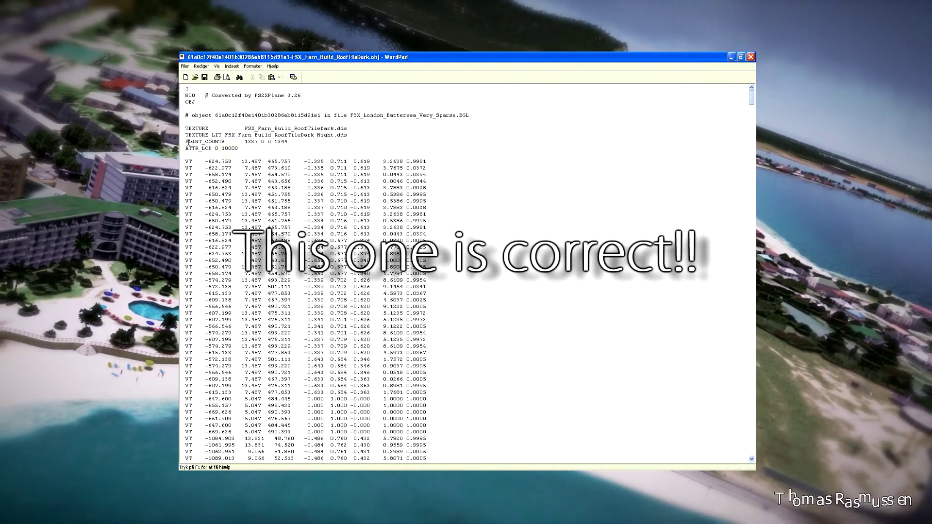
left_click(235, 148)
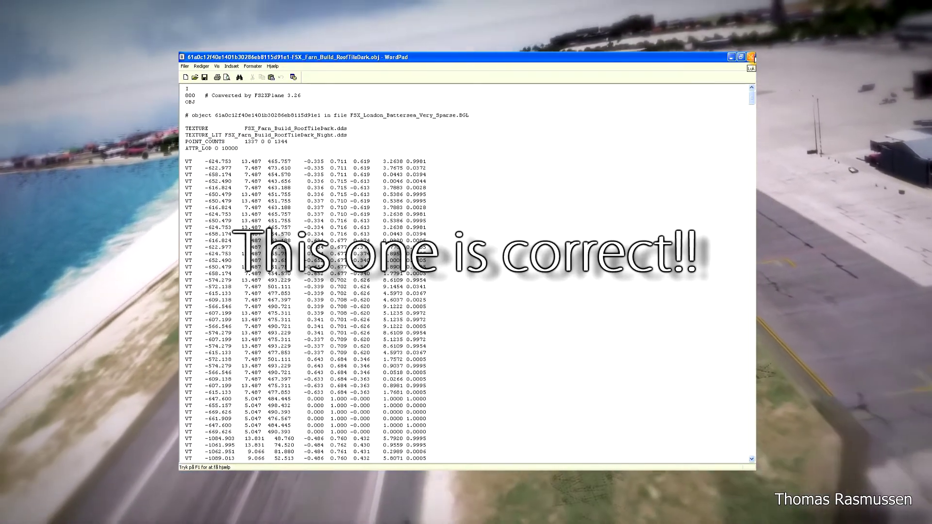
left_click(751, 58)
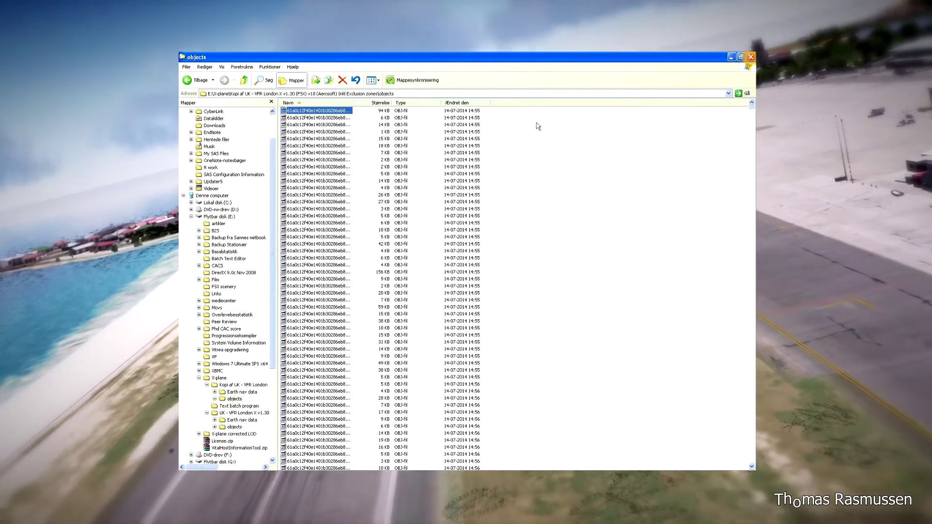
right_click(343, 118)
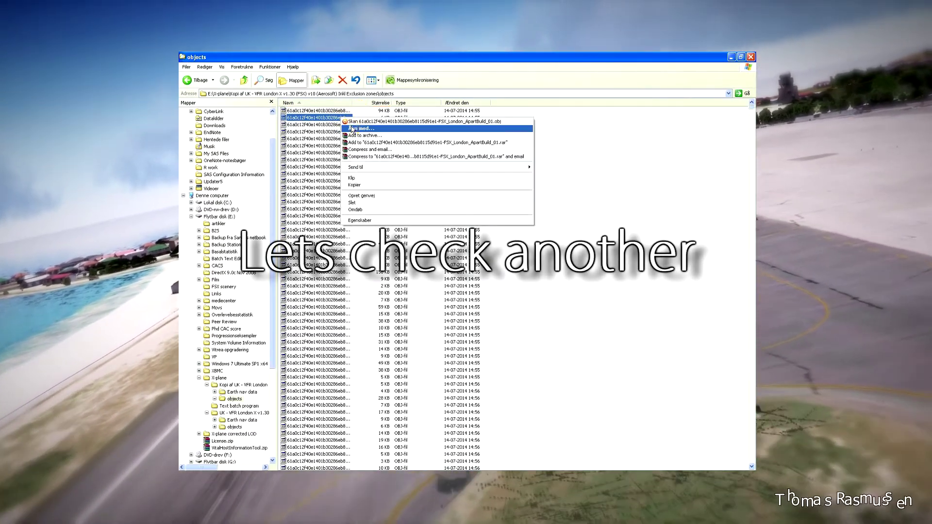
left_click(354, 129)
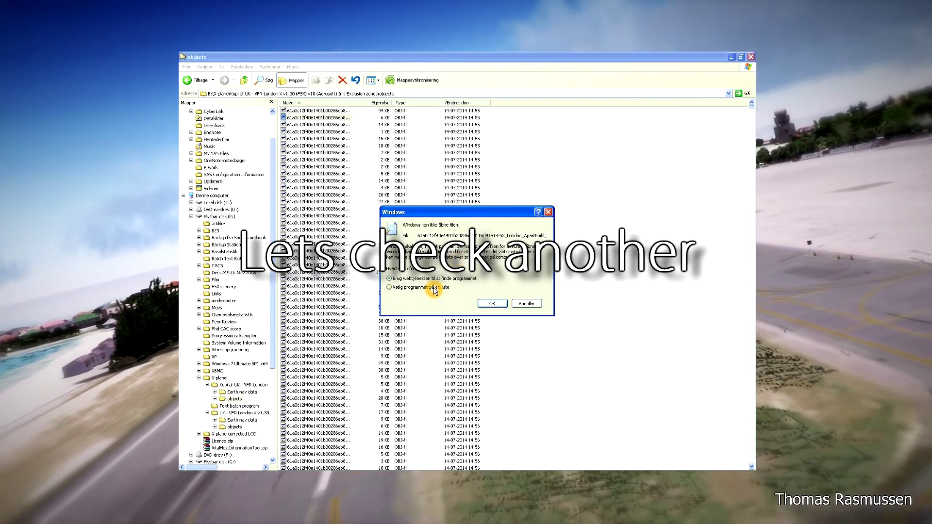
left_click(491, 304)
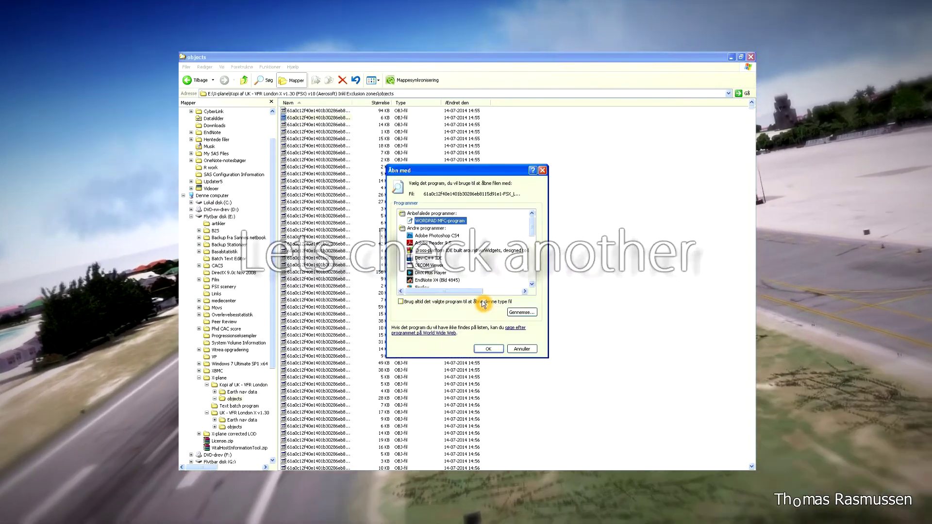
left_click(487, 350)
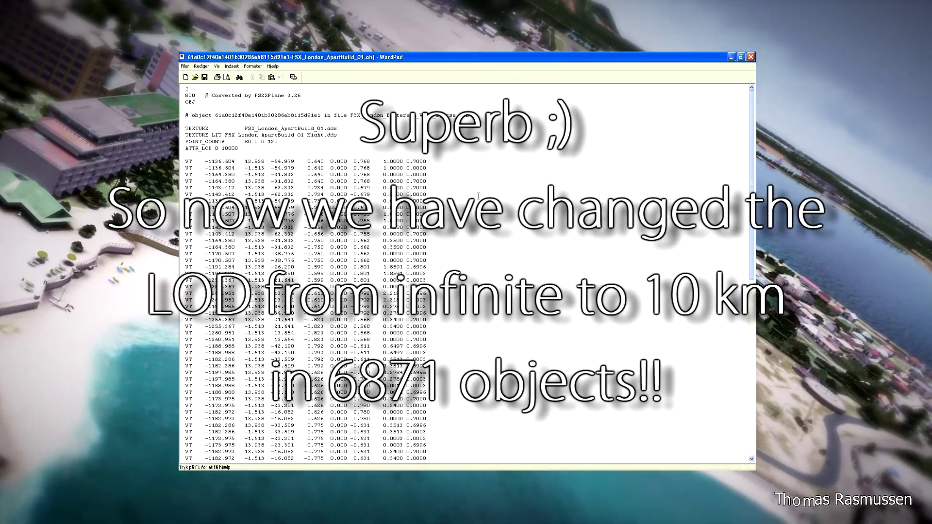
left_click(750, 57)
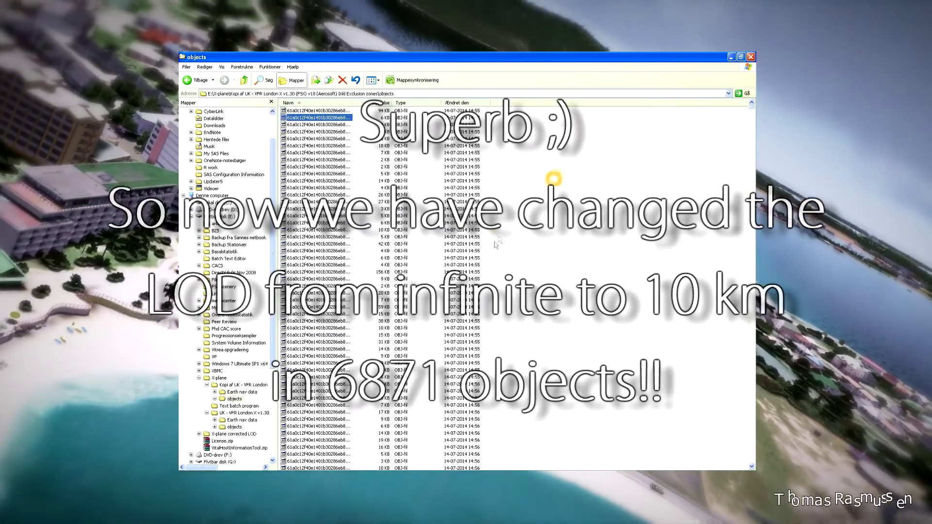